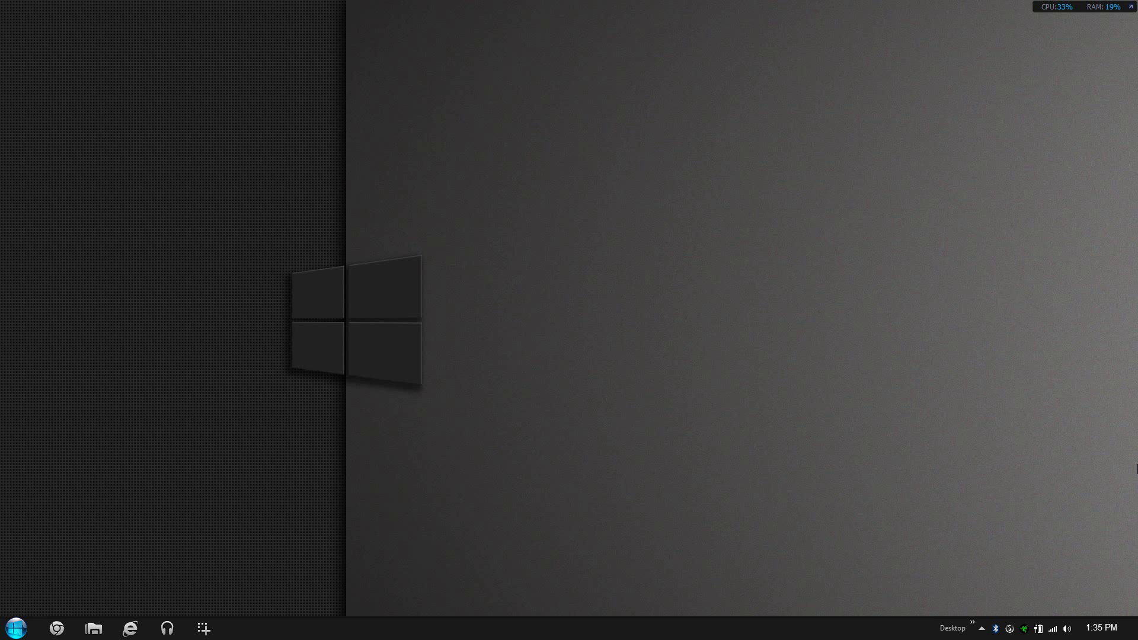
Step: Run Disk Cleanup (cleanmgr) on C:, deleting offline webpages, Recycle Bin and temporary files, keeping thumbnails
key(super)
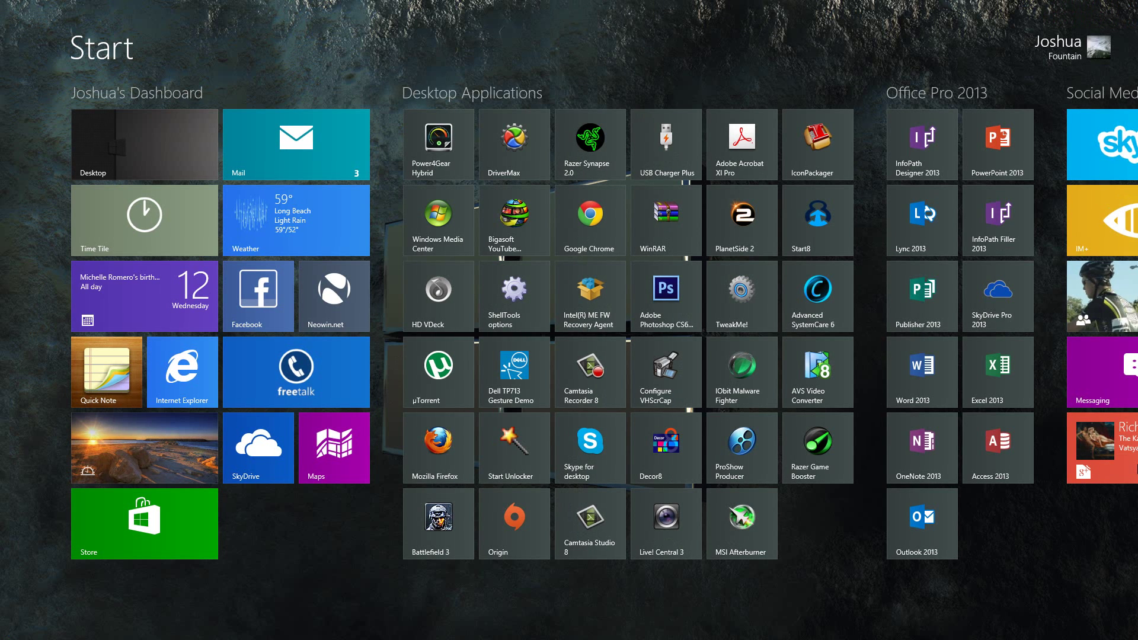
text(cleanmgr)
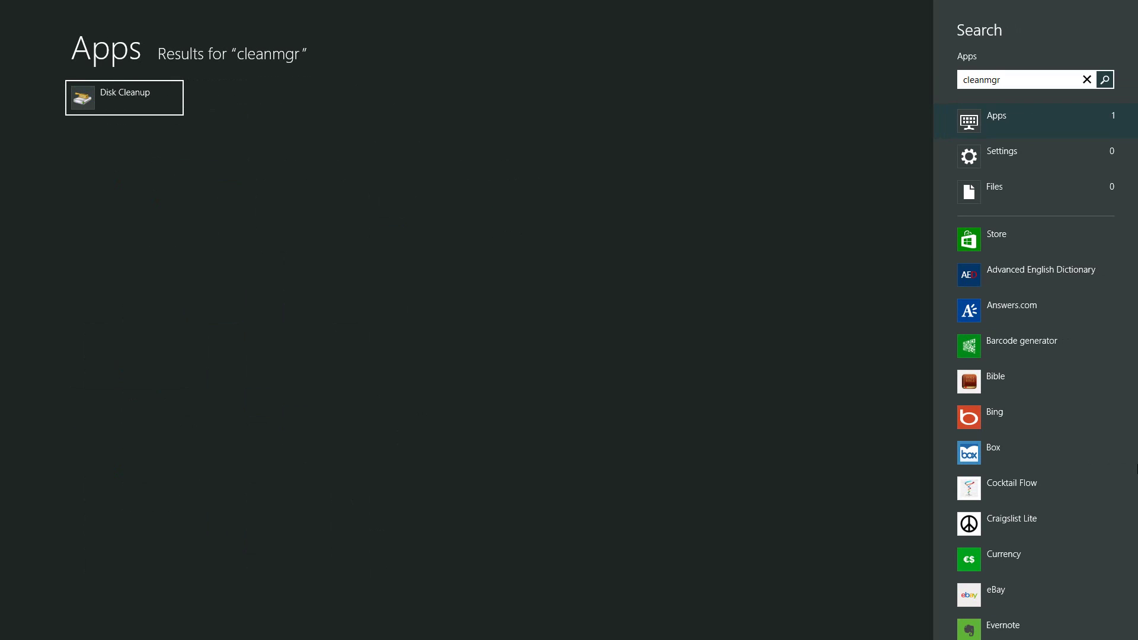
key(Return)
key(Return)
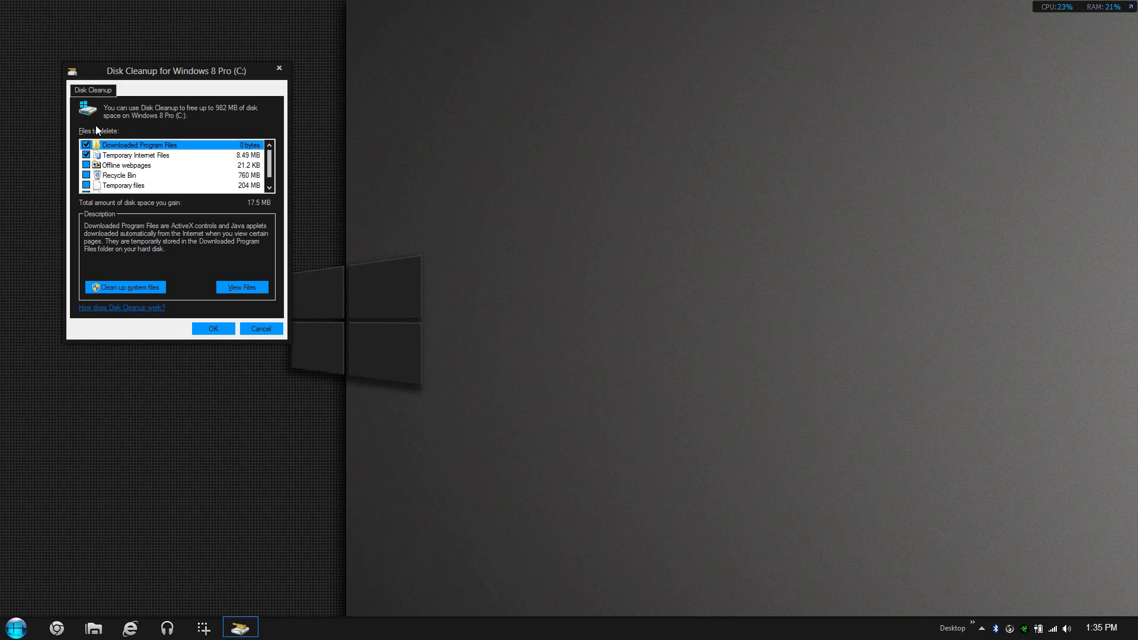
click(86, 165)
click(86, 175)
click(86, 185)
scroll(274, 169, down, 1)
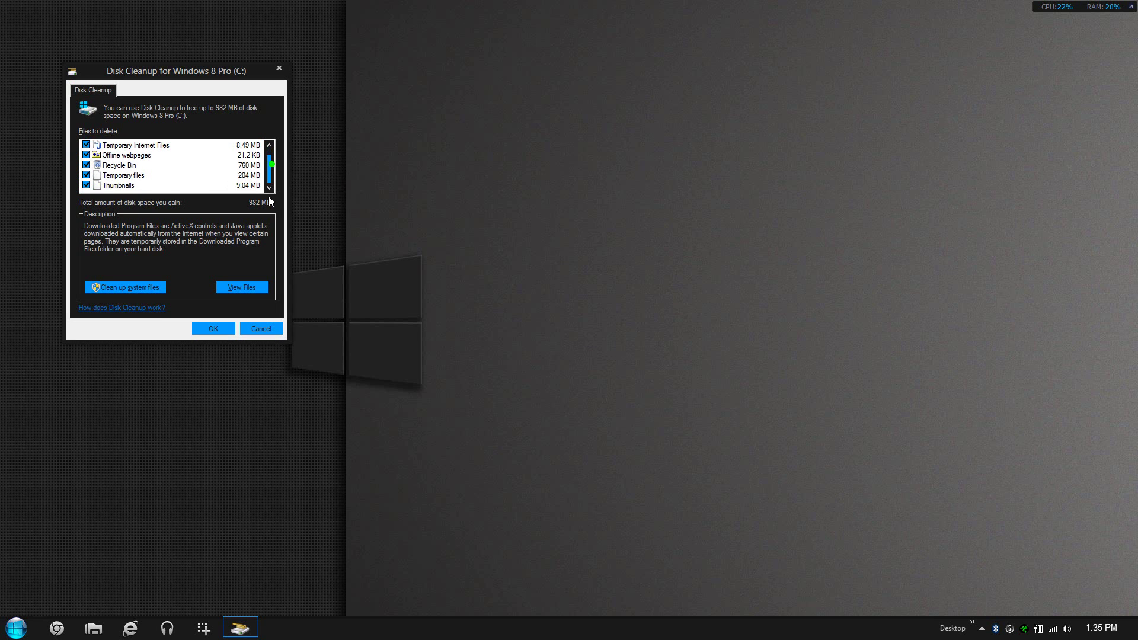
click(87, 184)
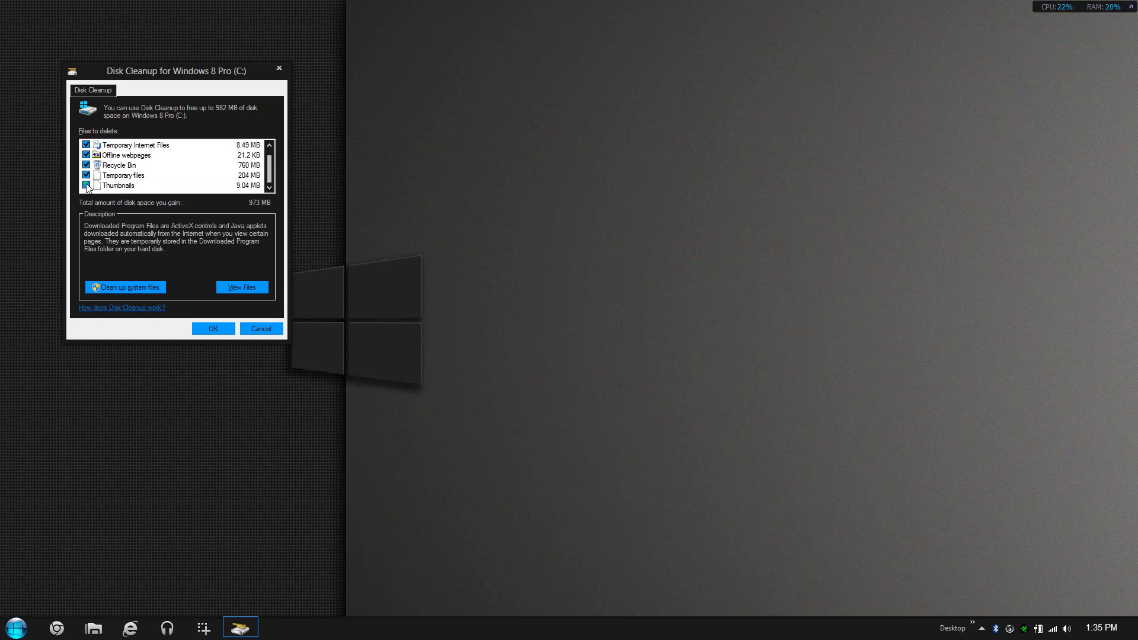
click(224, 329)
click(581, 321)
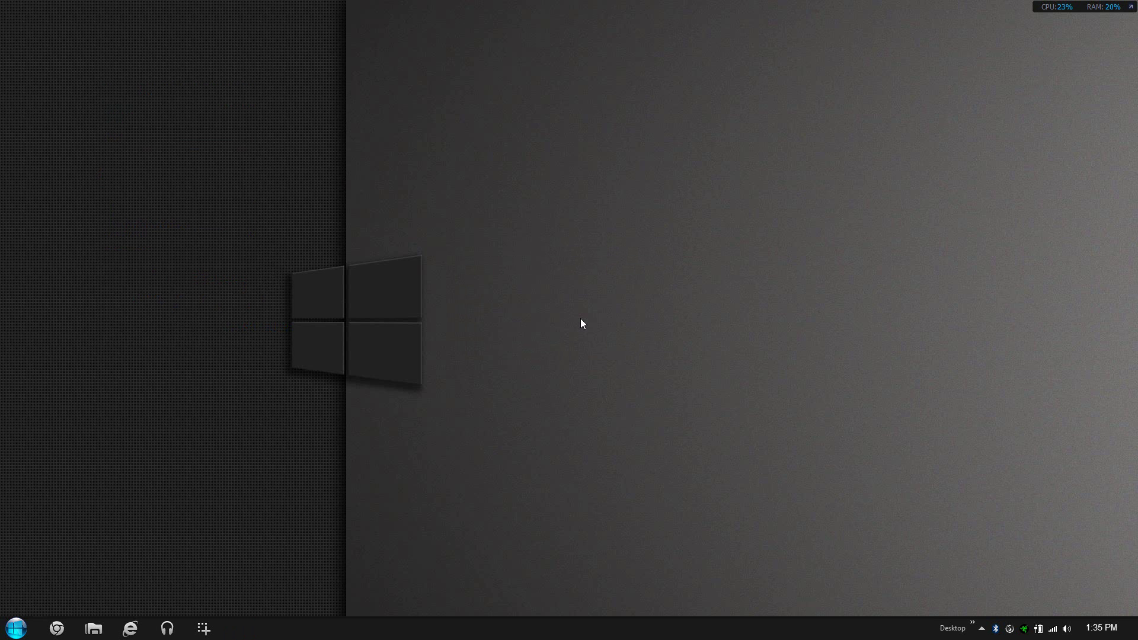
Step: Delete the browsing history from the Modern Internet Explorer app's Internet Options
key(super)
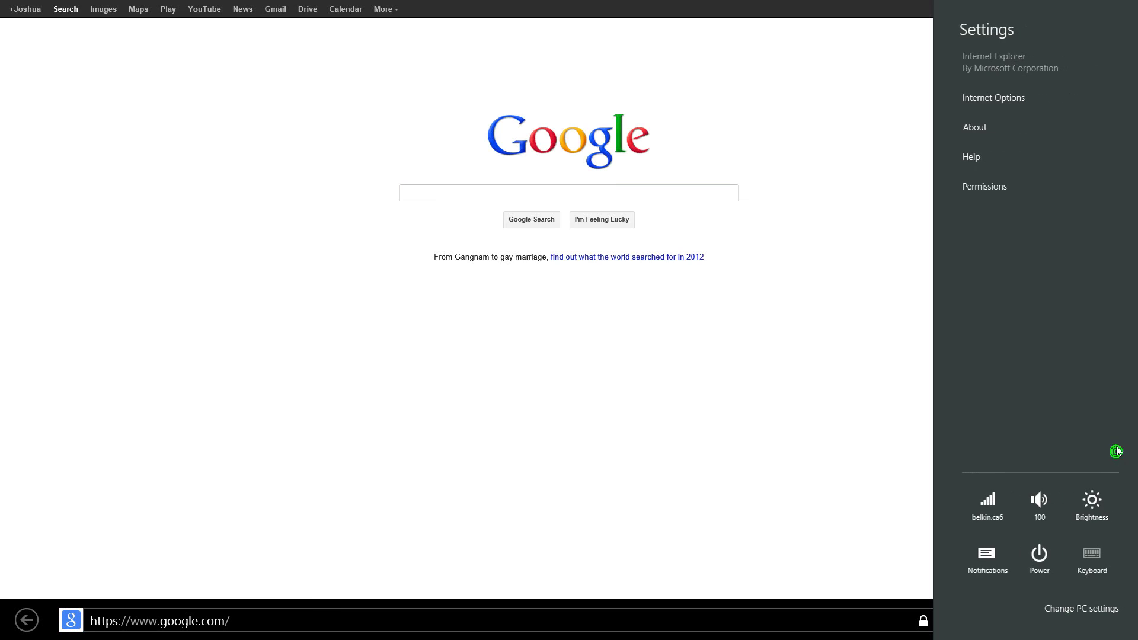
click(1001, 100)
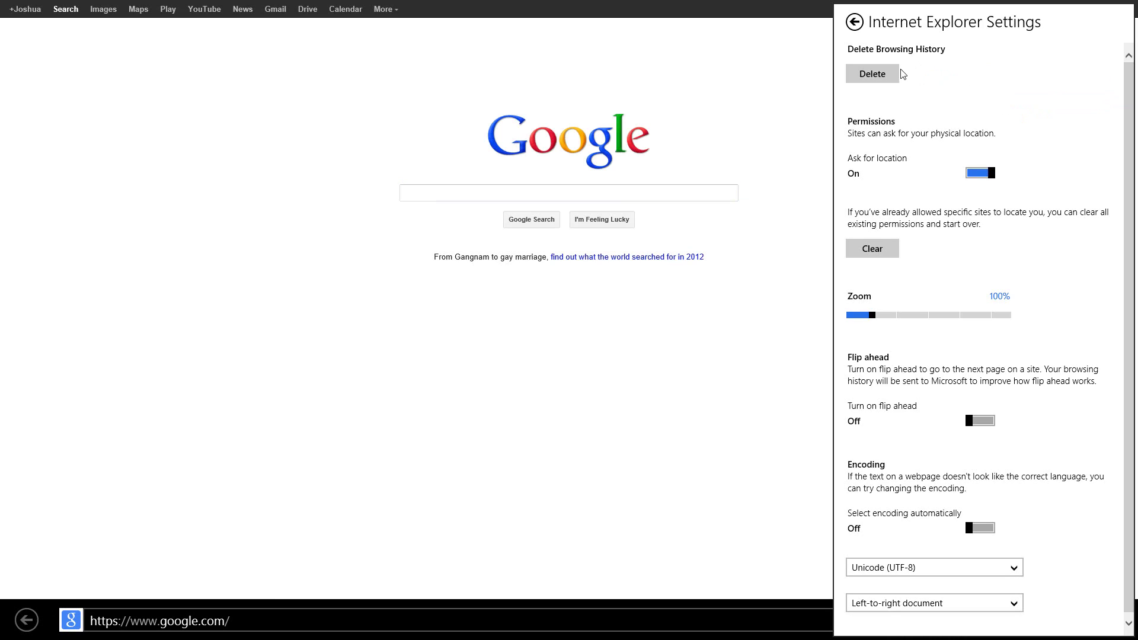
click(882, 80)
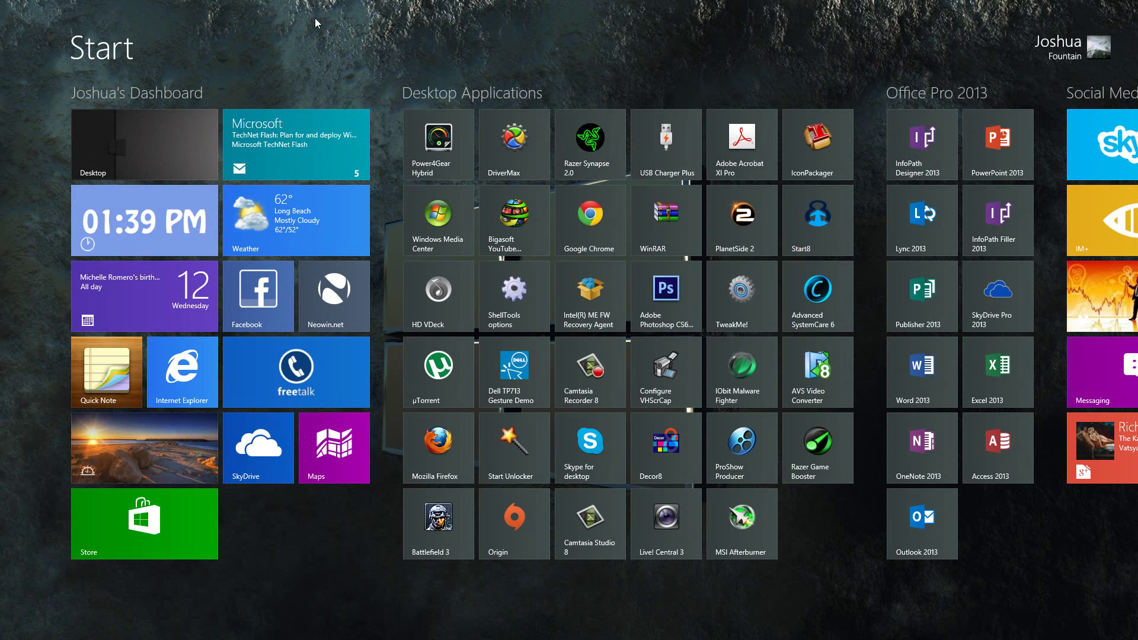
Step: Reset the Windows Store cache by running wsreset from the Run dialog
key(super+r)
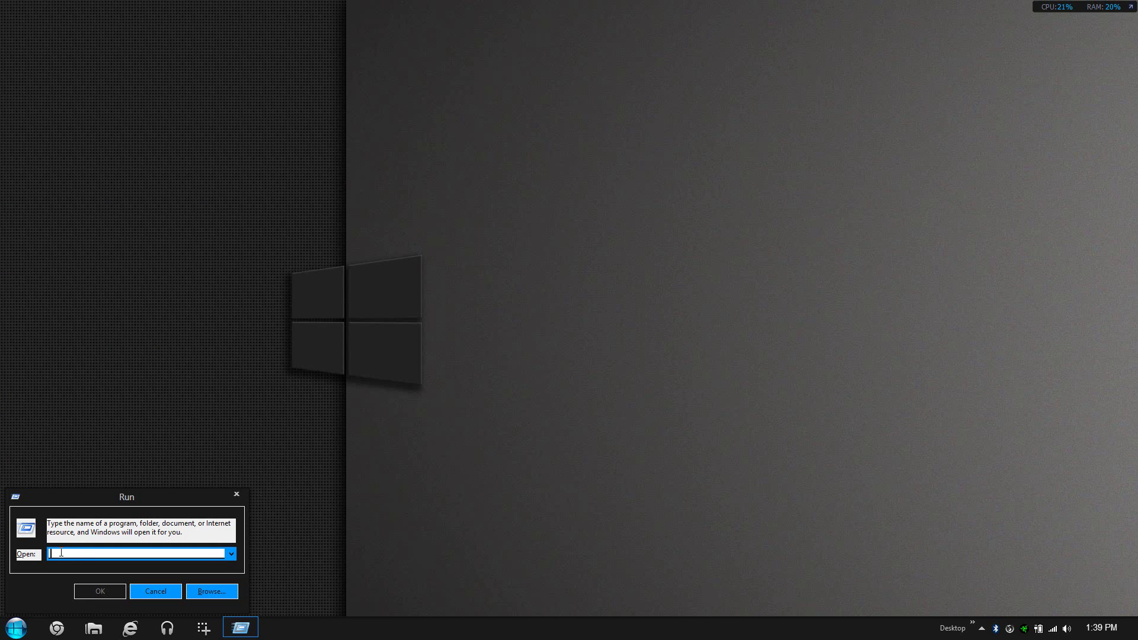
text(wsreset)
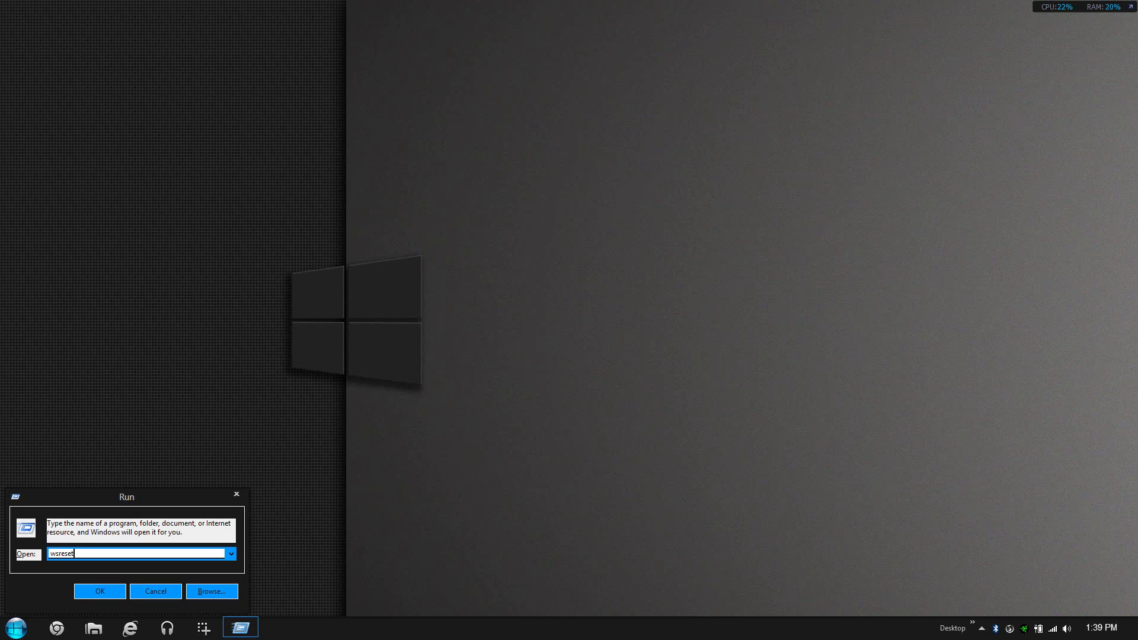
key(Return)
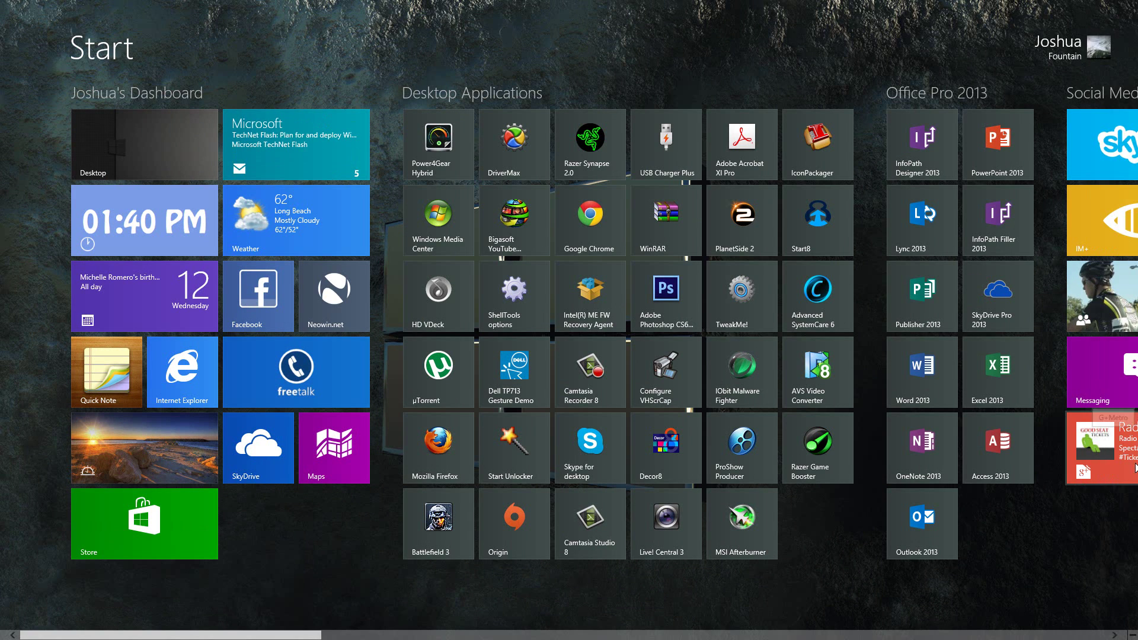
Step: Delete the Windows search history from the Search page of PC settings
mouse_move(1135, 637)
click(1113, 446)
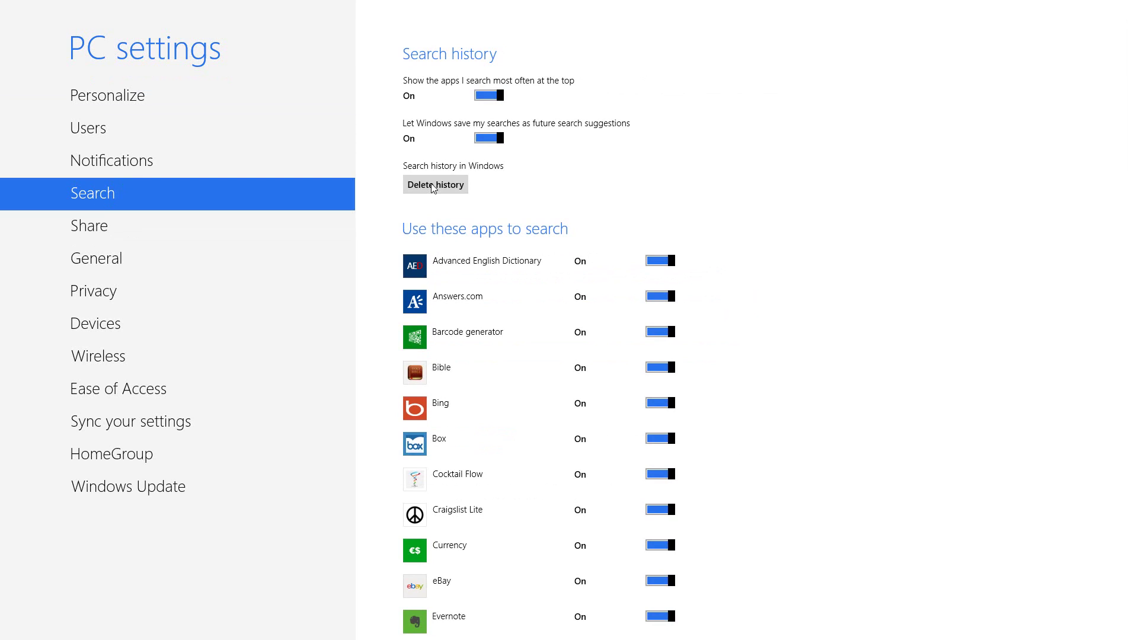
click(433, 189)
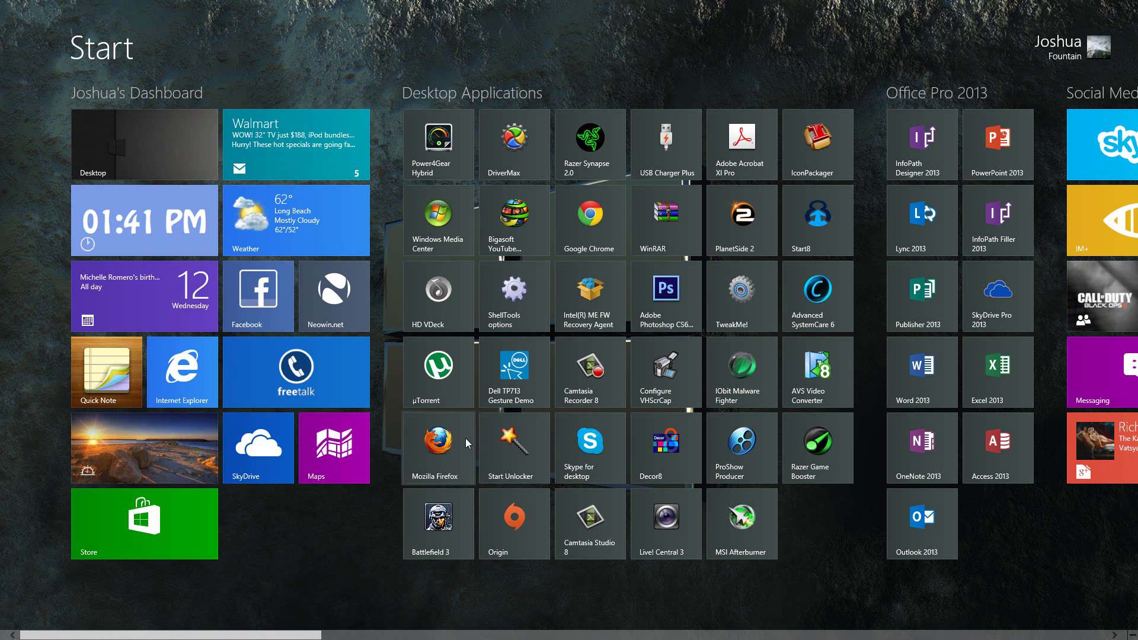
scroll(465, 439, down, 10)
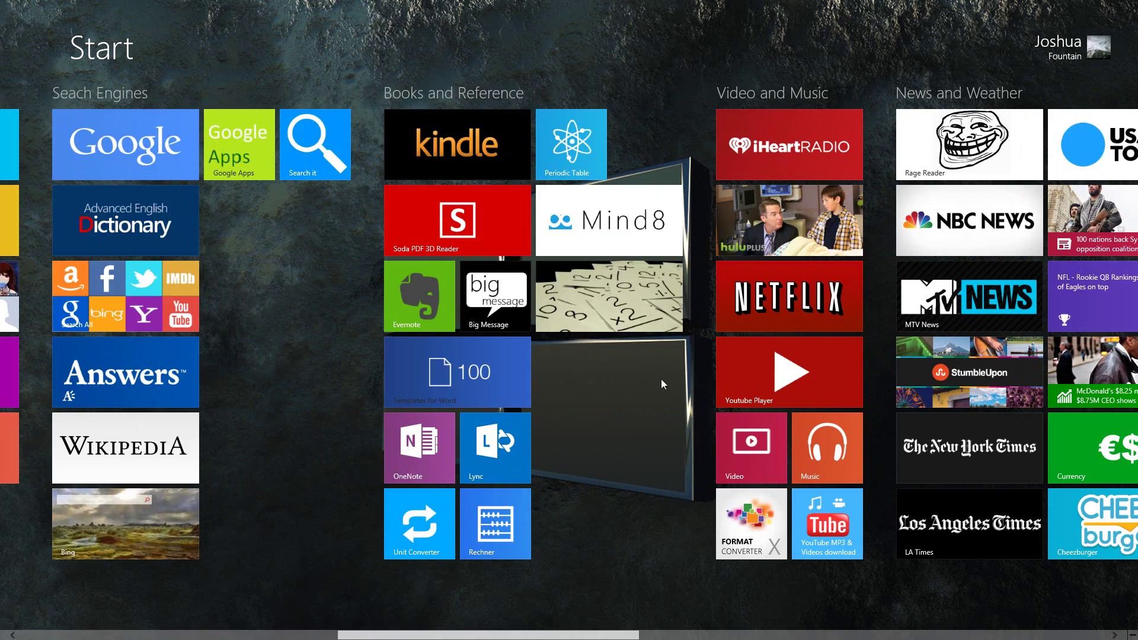
scroll(660, 379, down, 5)
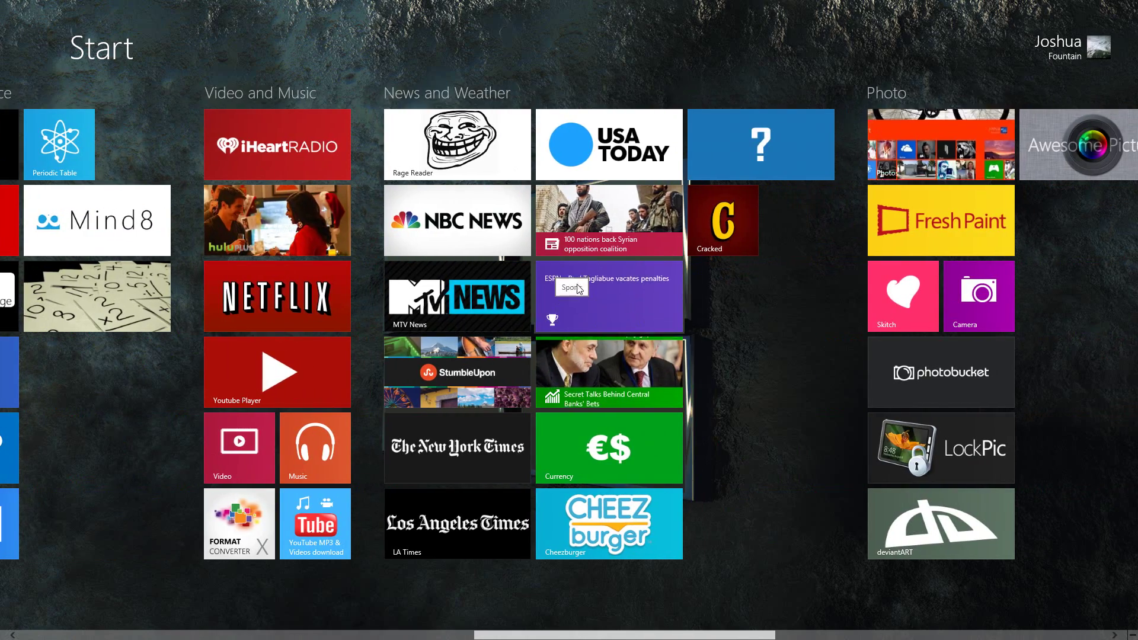
scroll(232, 386, up, 5)
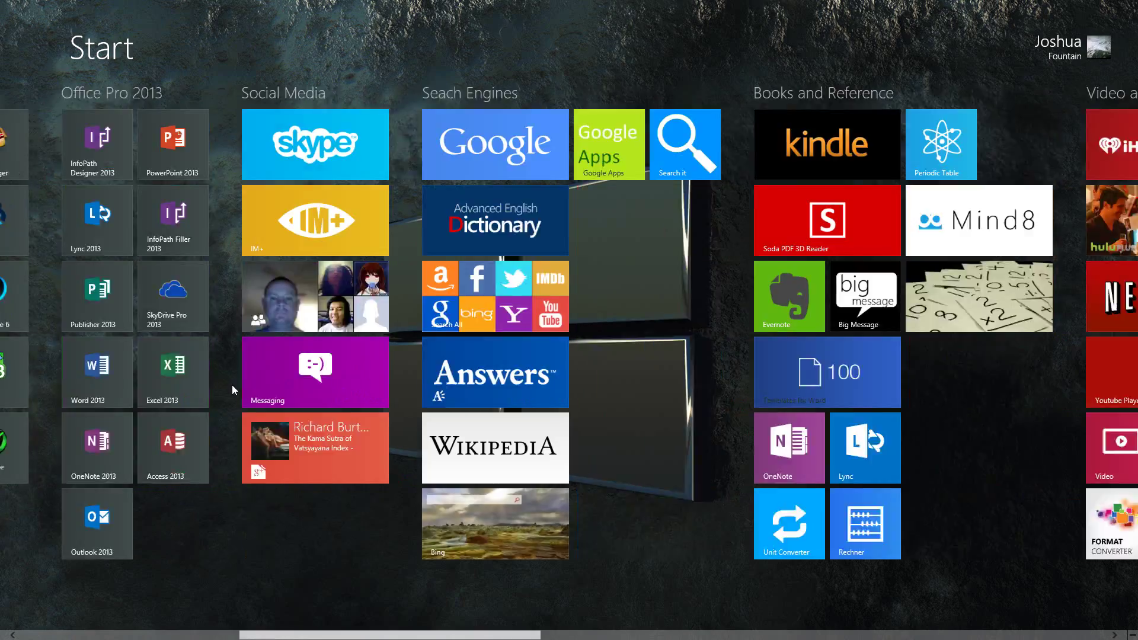
scroll(232, 386, up, 5)
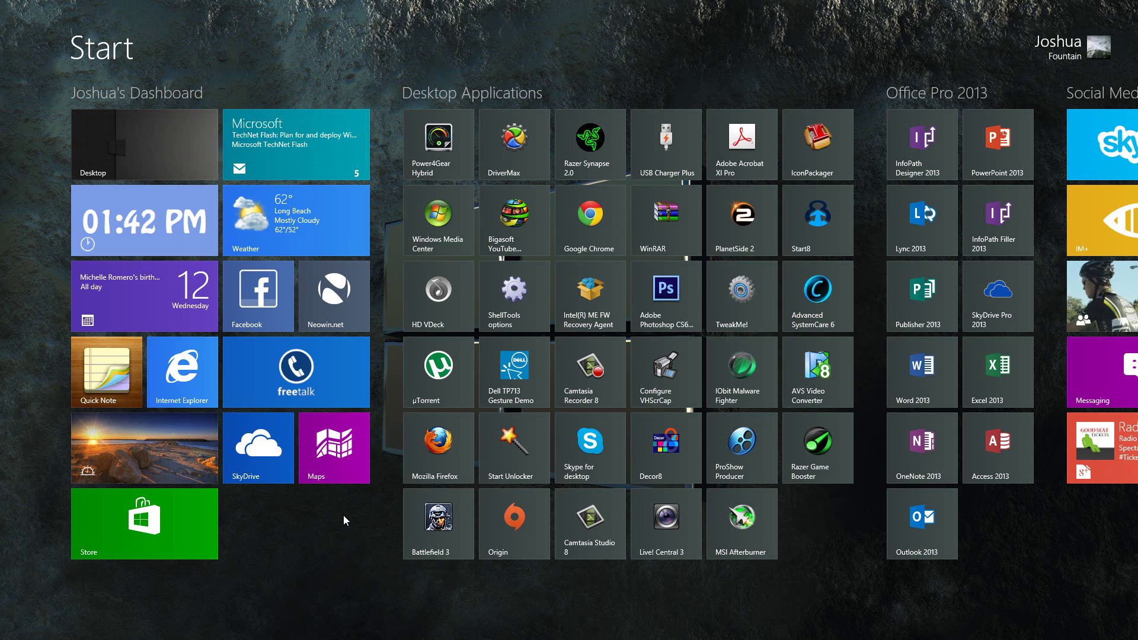
Step: Clear personal info from the Start screen tiles via Settings > Tiles, confirming the clear
key(super+c)
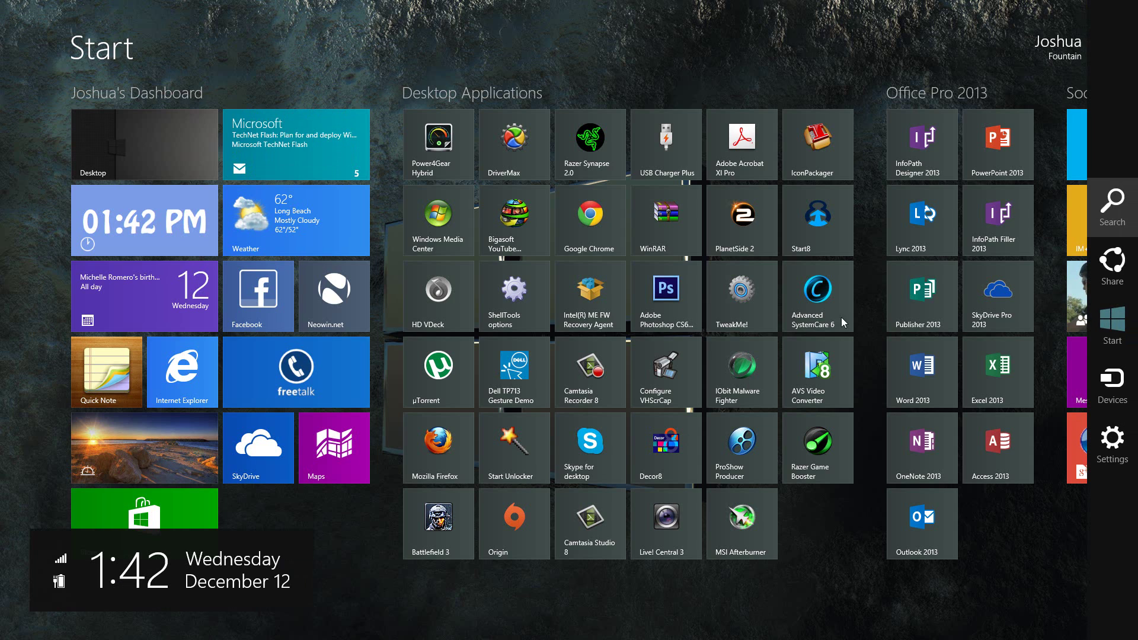
click(1119, 454)
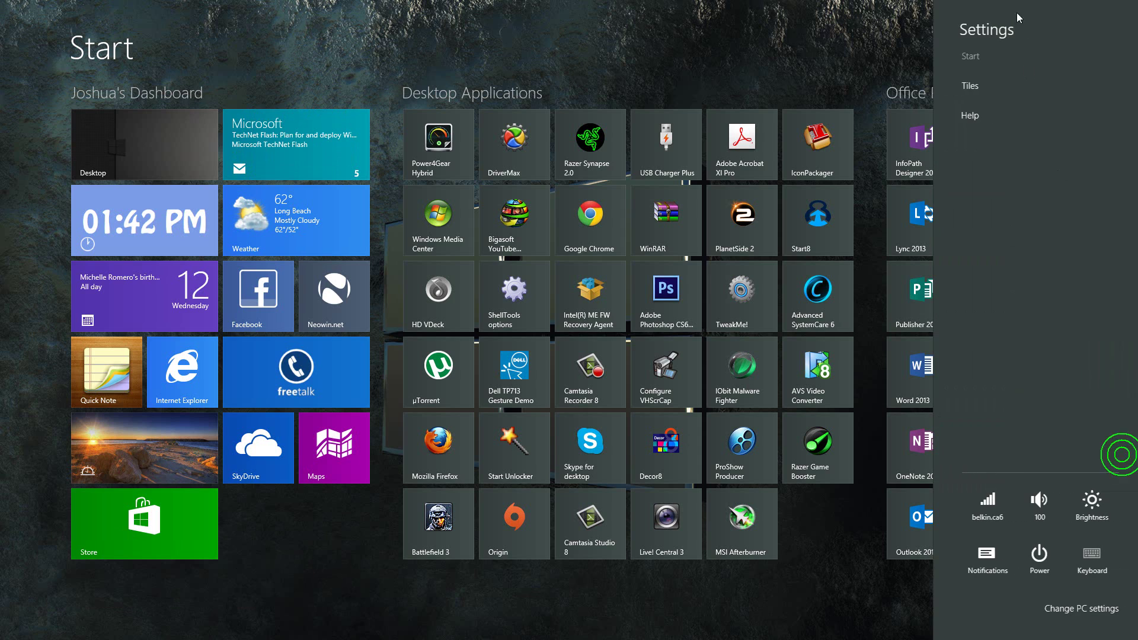
click(971, 84)
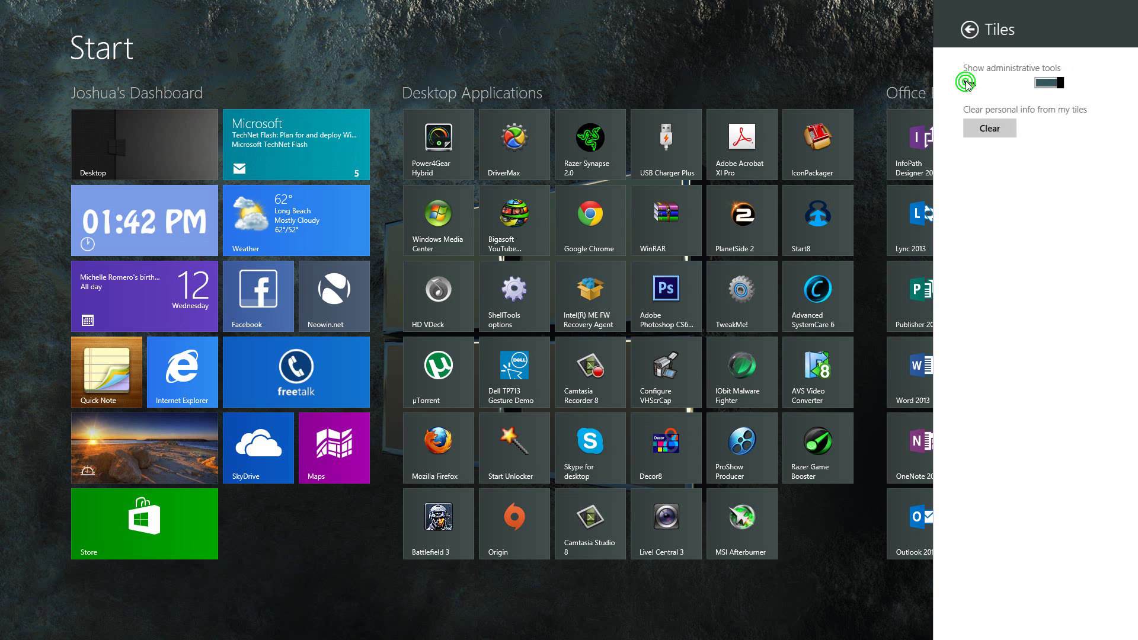
click(989, 129)
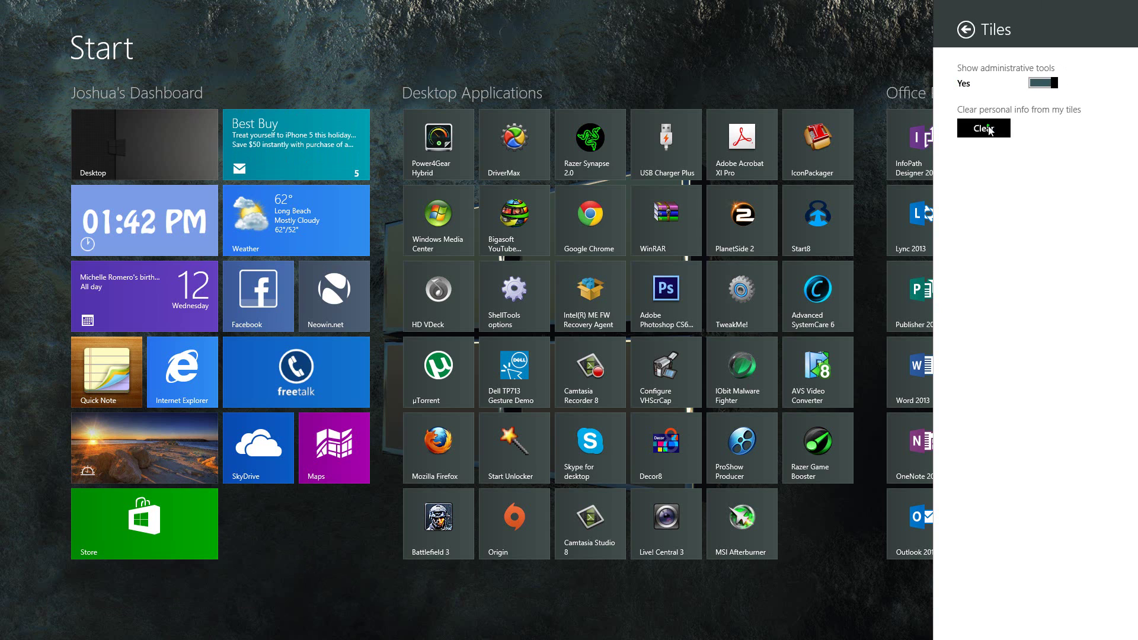
click(927, 101)
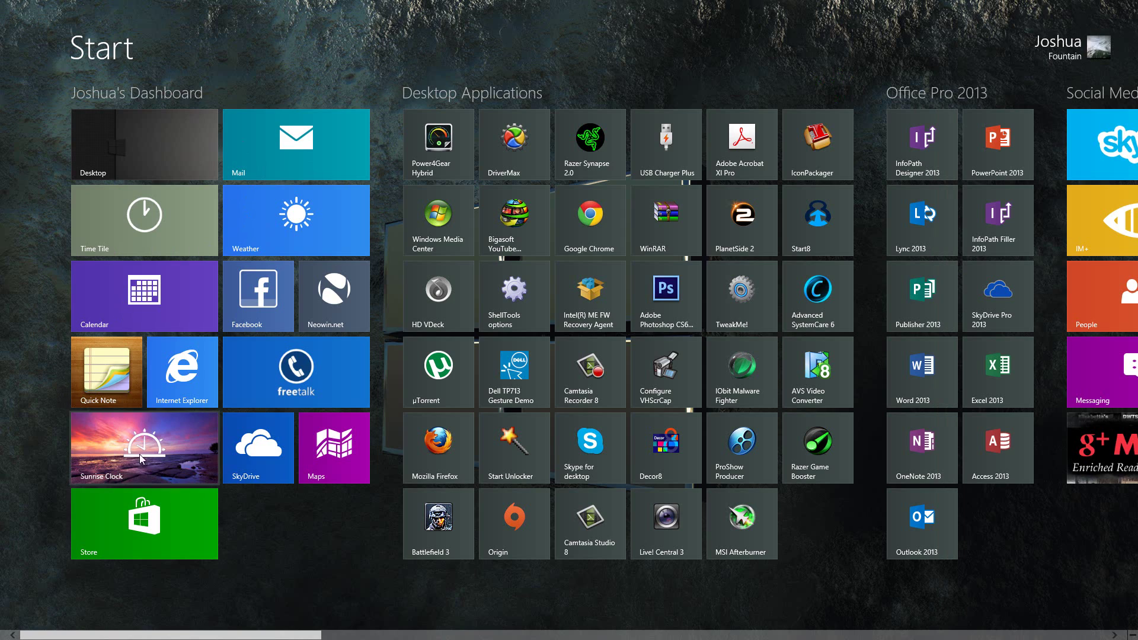
Step: Launch the Mail app from its tile and drag it closed to refresh the live tiles
click(291, 152)
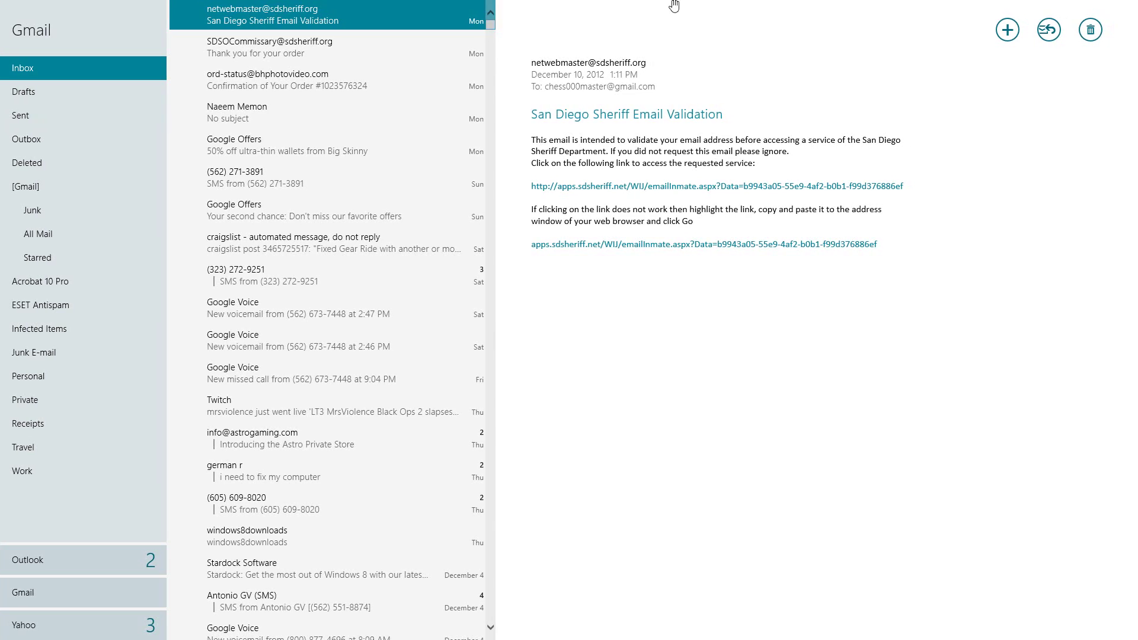
drag(676, 6, 595, 507)
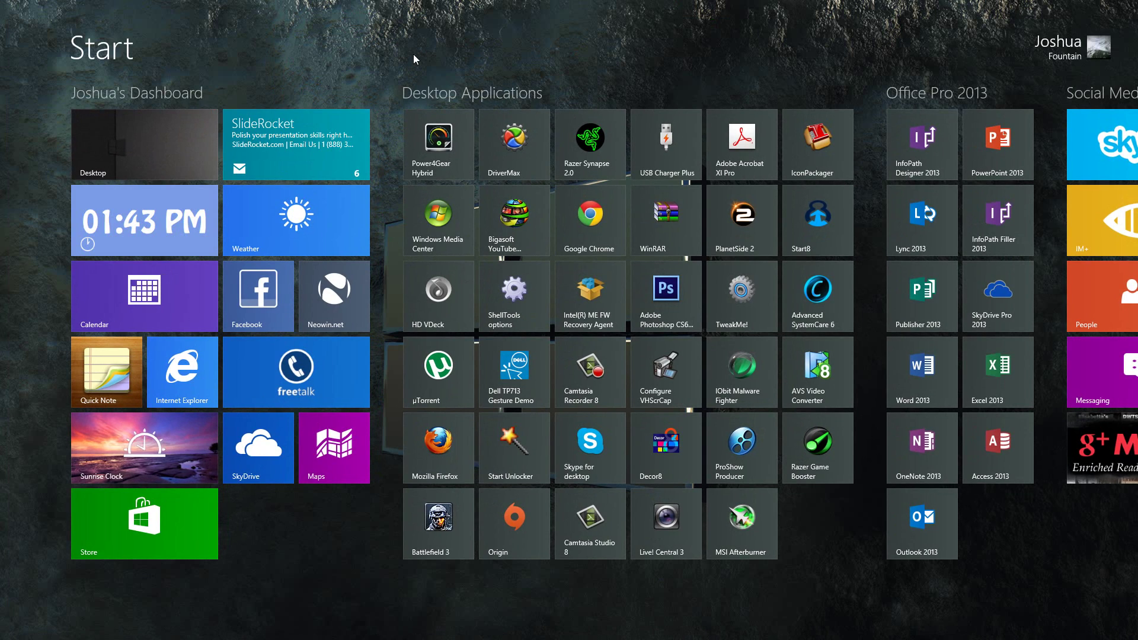